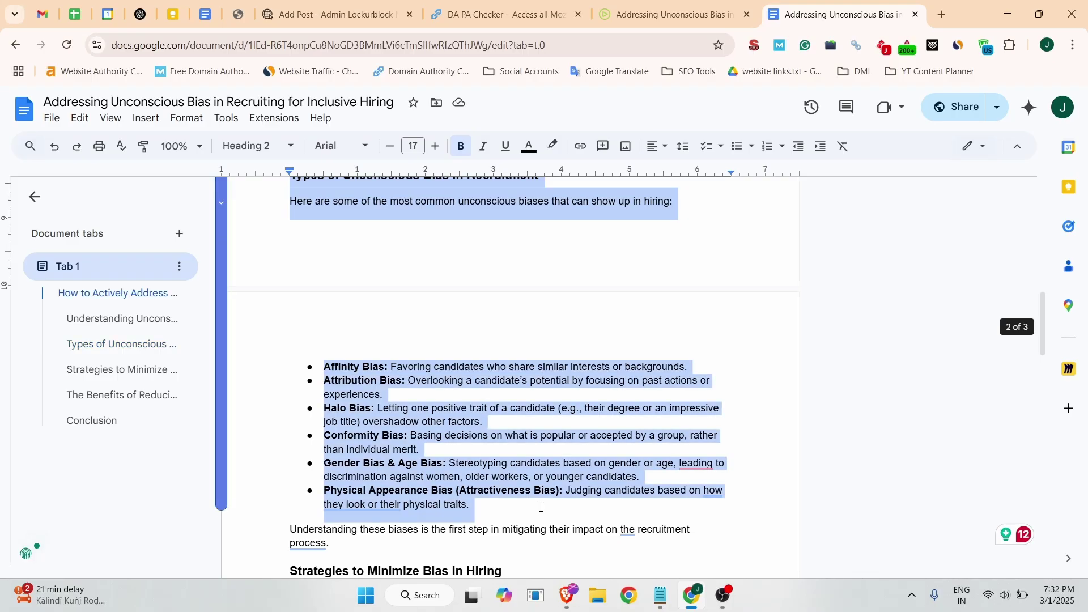
- Paste the article body copied from the Google Docs document into the Content editor of the new LockurBlock post
scroll(533, 502, "down", 2)
scroll(525, 498, "down", 3)
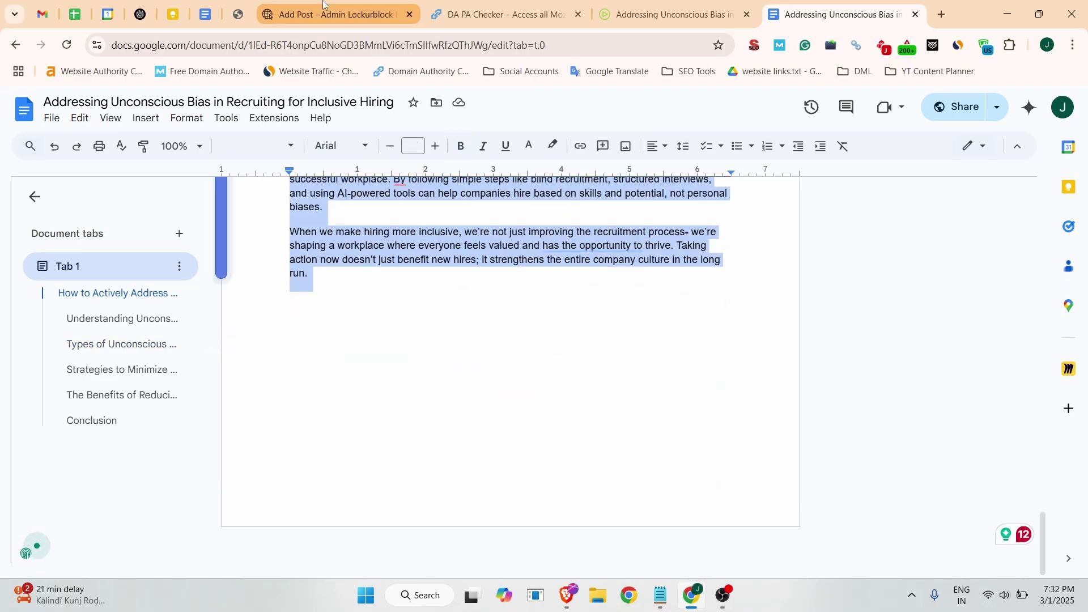
left_click(323, 6)
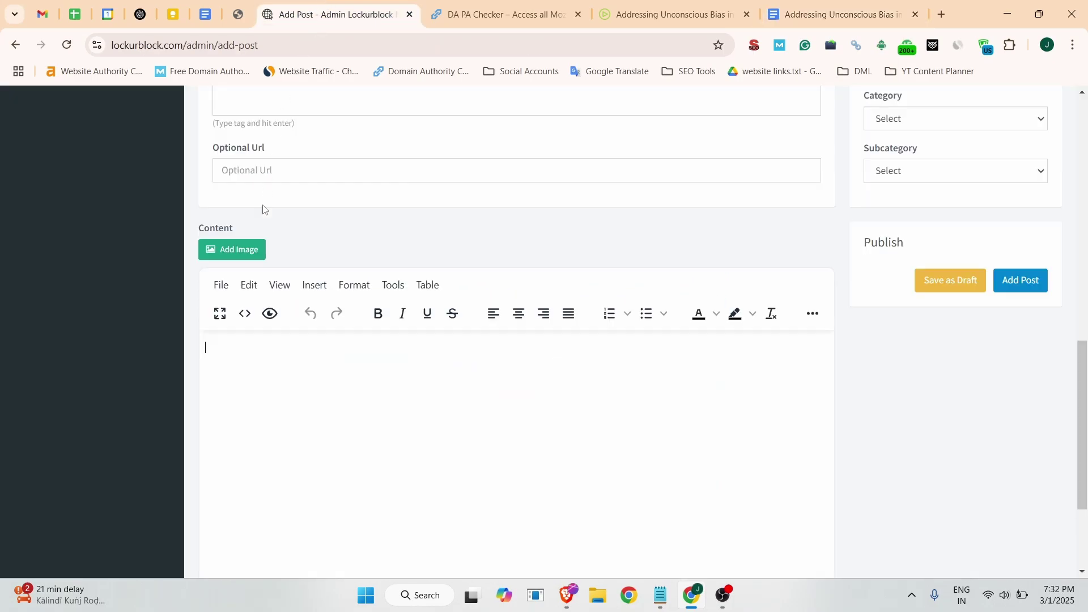
left_click(235, 366)
key("ctrl+v")
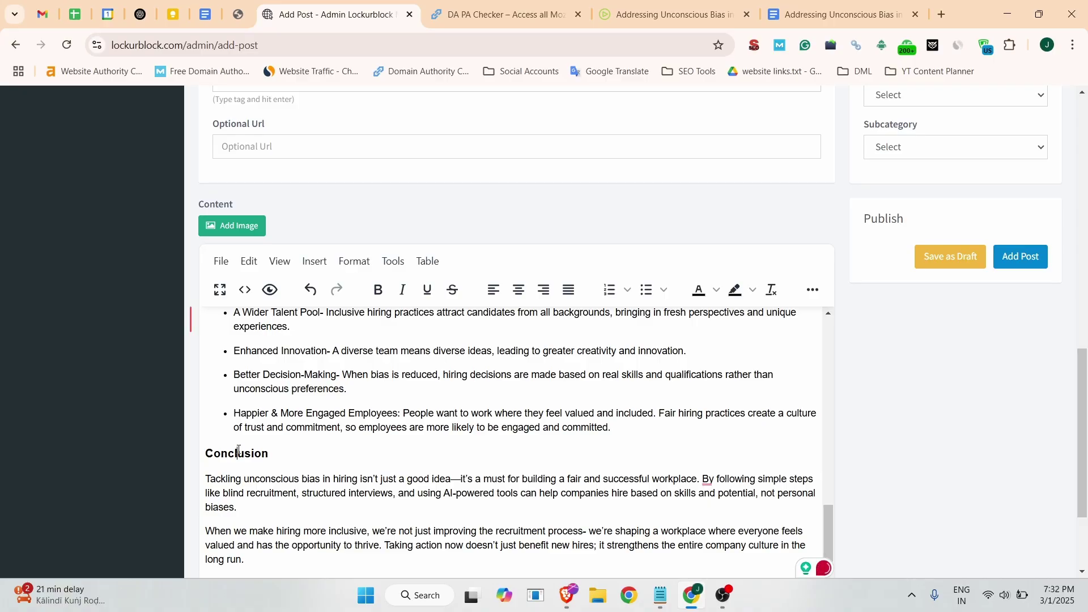
scroll(348, 414, "up", 10)
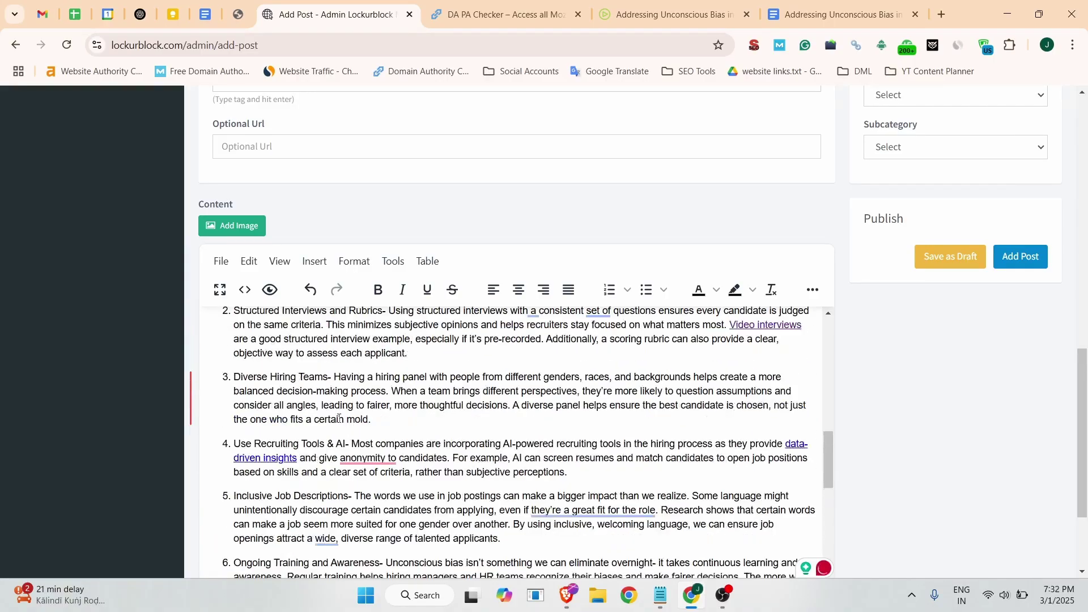
scroll(500, 390, "up", 10)
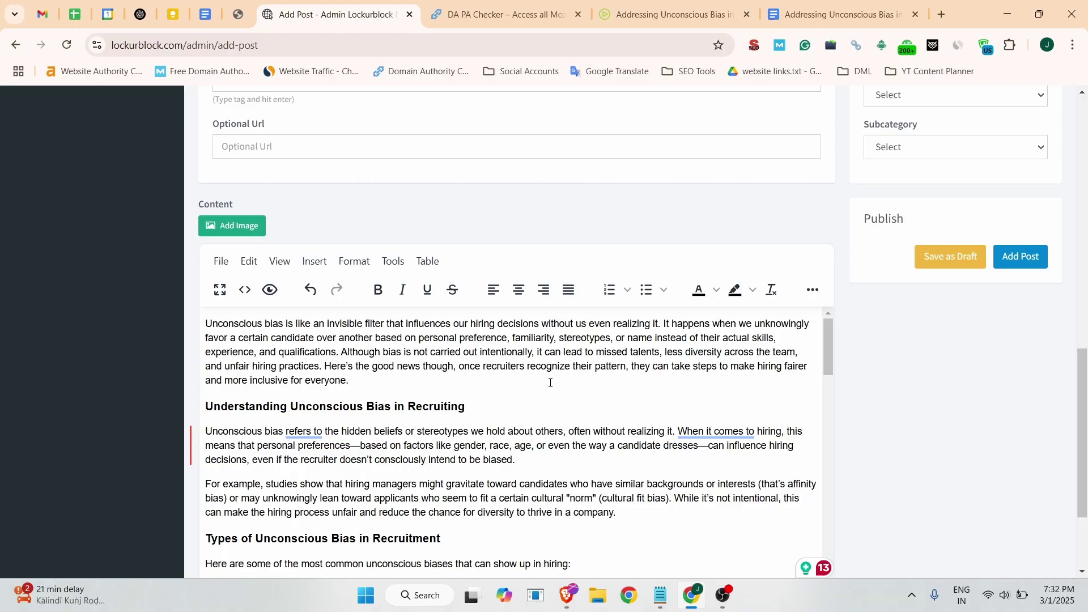
left_click_drag(471, 325, 540, 324)
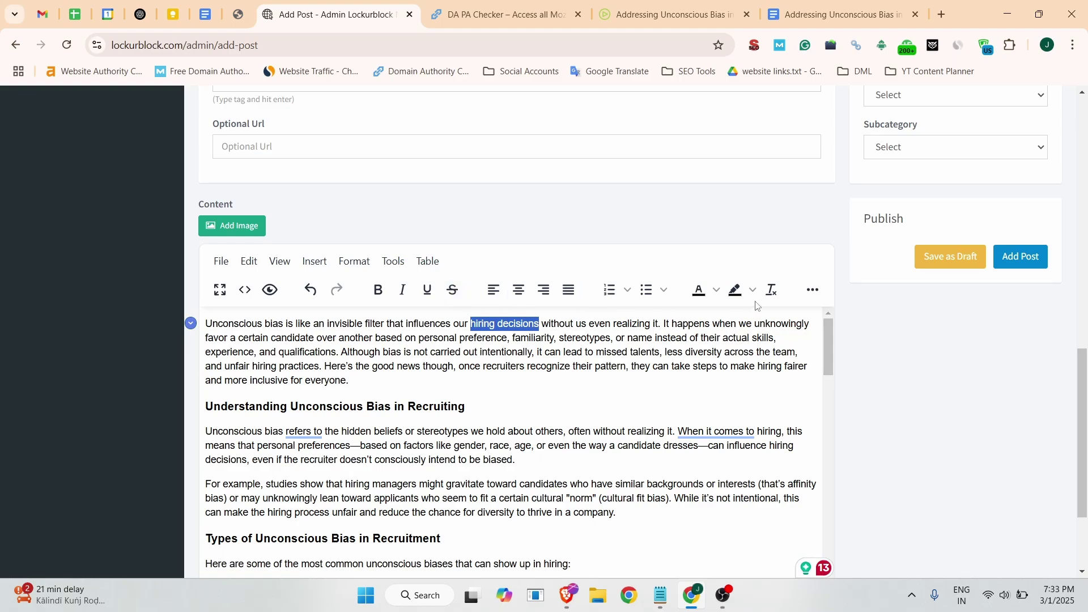
left_click(819, 291)
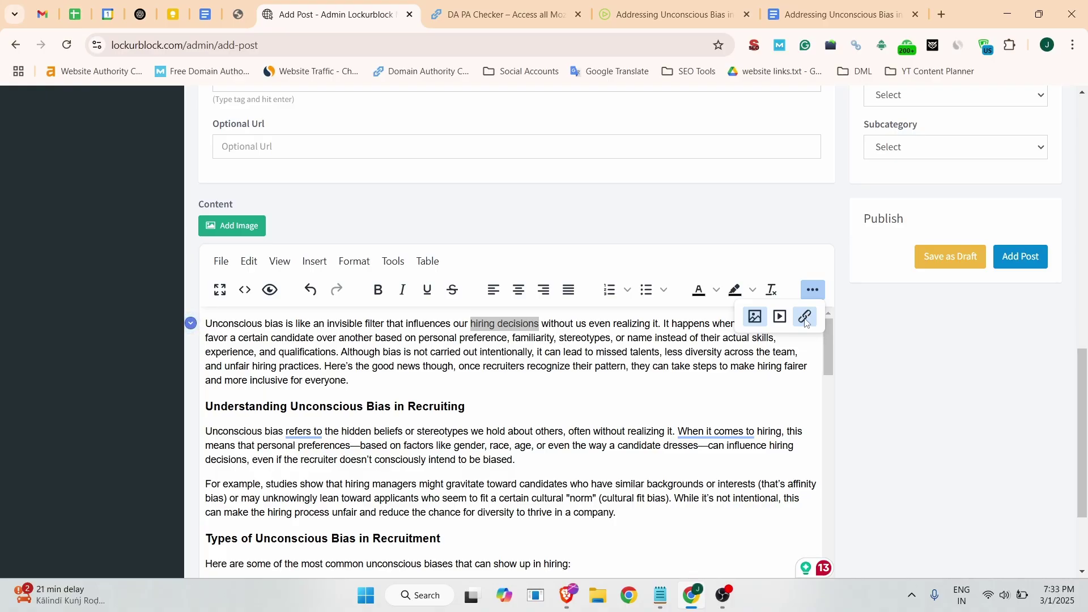
left_click(807, 321)
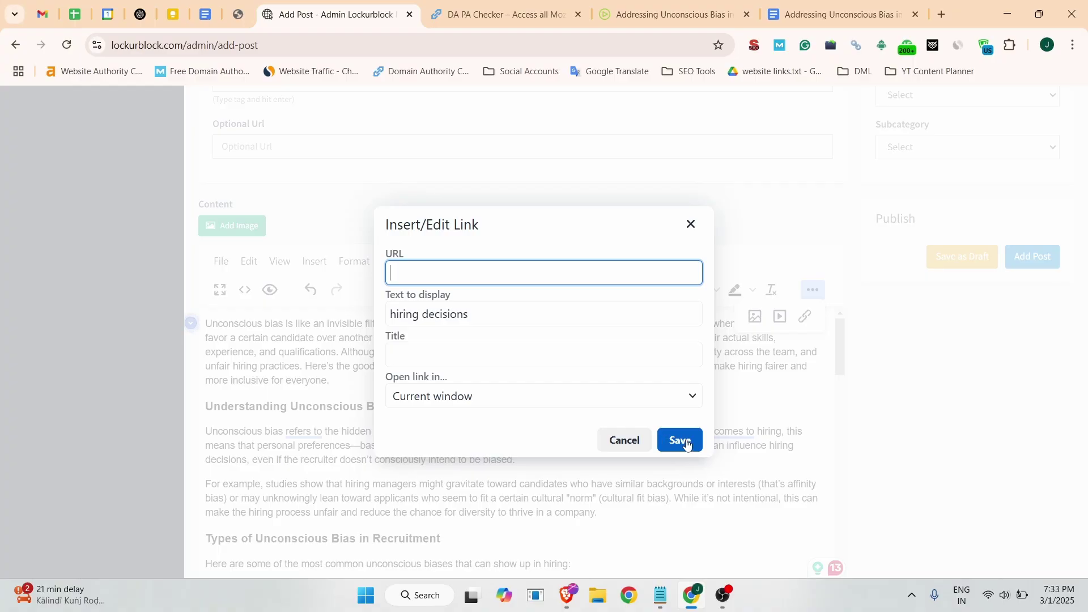
left_click(632, 435)
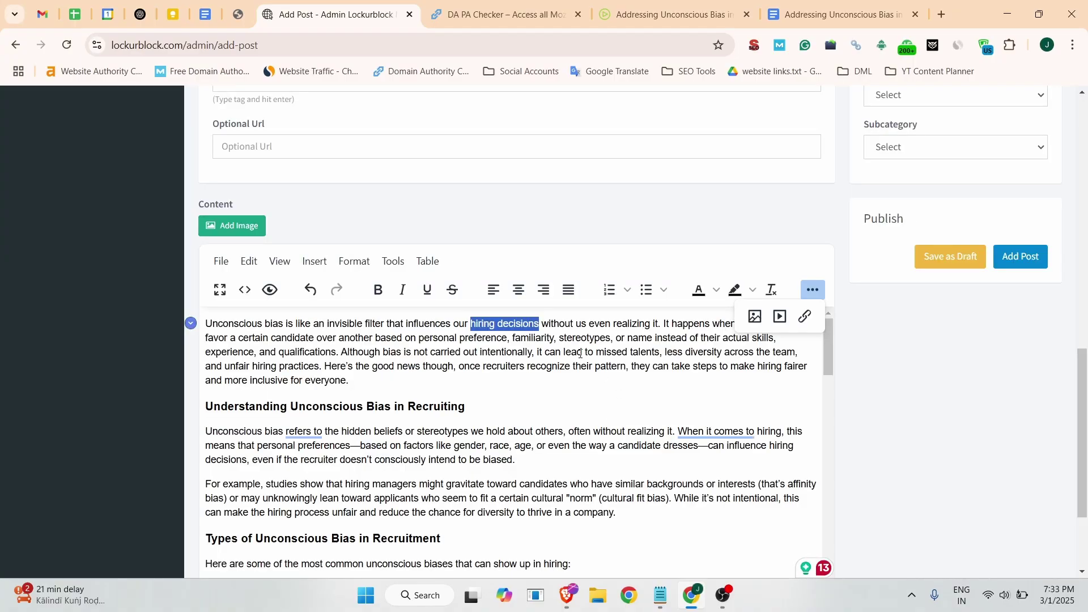
left_click(581, 354)
scroll(971, 341, "up", 15)
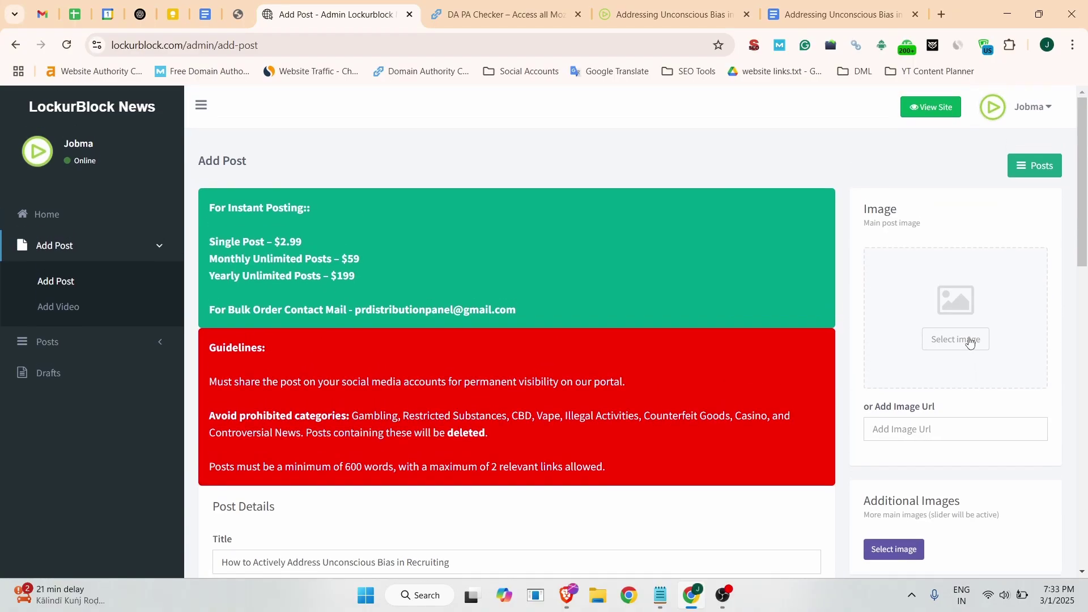
left_click(962, 341)
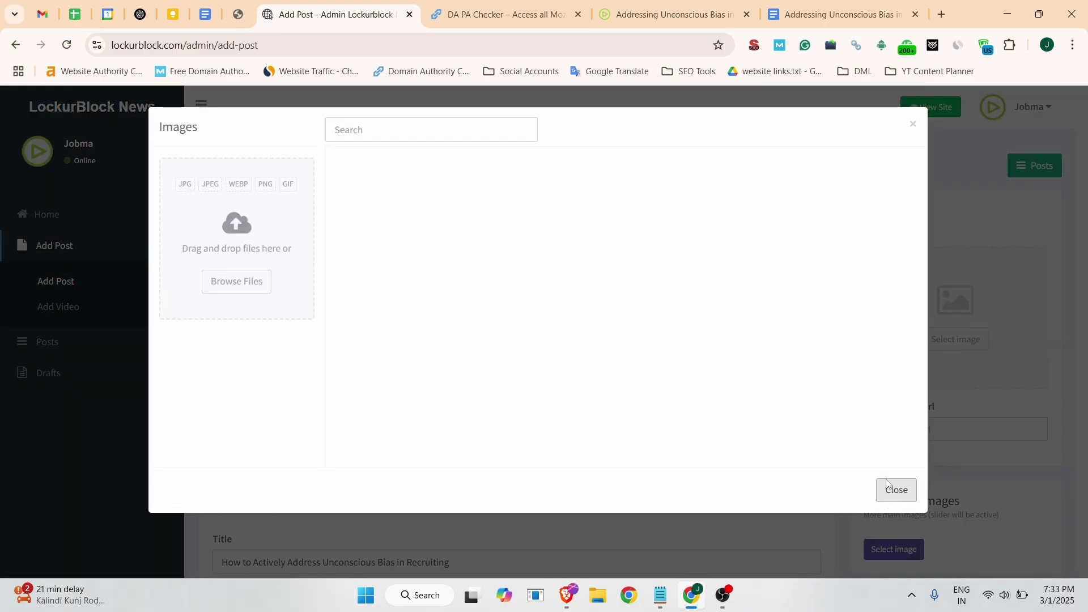
left_click(893, 504)
- Switch to the source article in Google Docs and return to its beginning
left_click(828, 15)
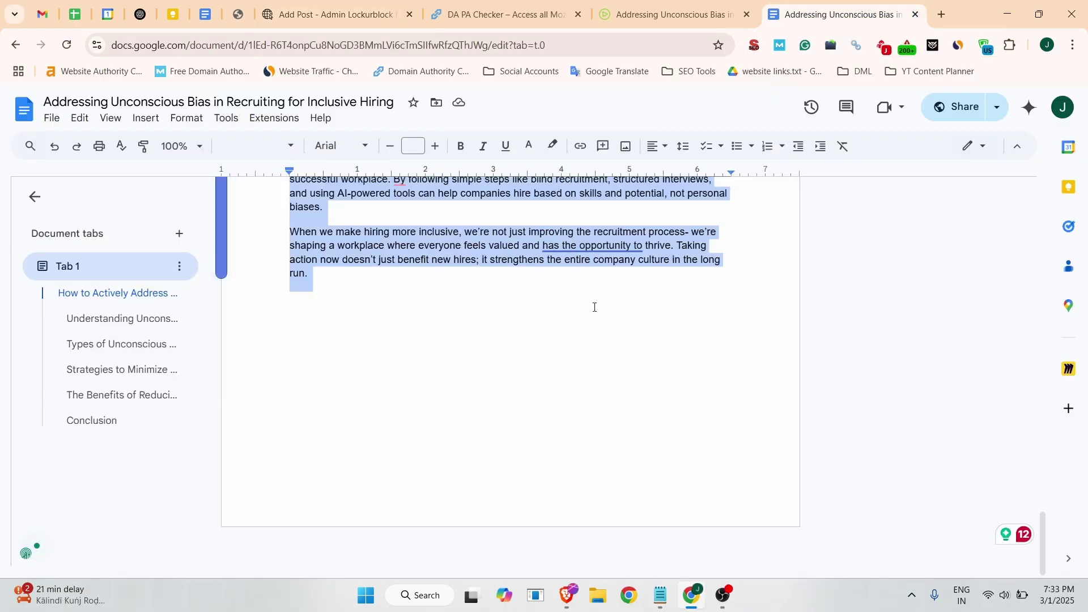
scroll(593, 307, "up", 20)
key("ctrl+8")
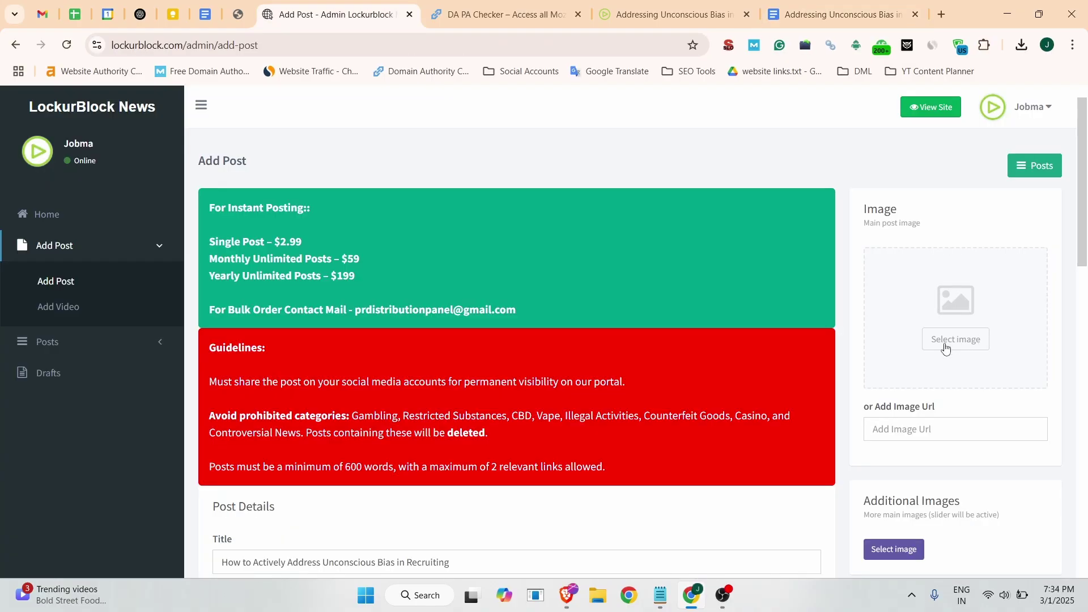
- Upload image1.jpg from the images folder of the downloaded "Addressing Unconscious Bias in Recruiting for Inclusive Hiring" article and set it as the main post image
left_click(951, 347)
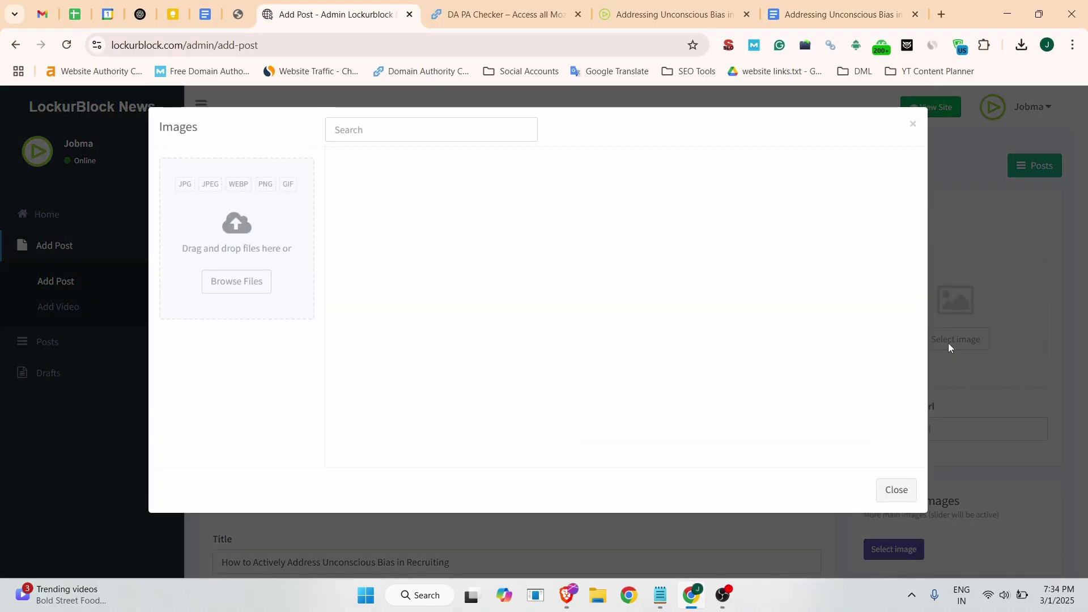
left_click(230, 286)
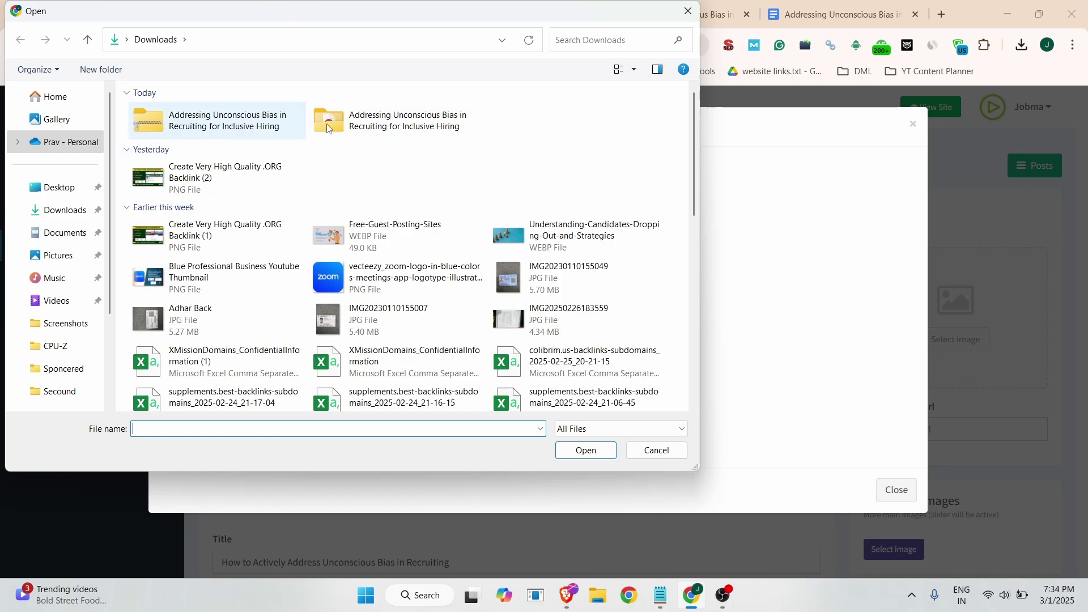
double_click(280, 127)
double_click(256, 150)
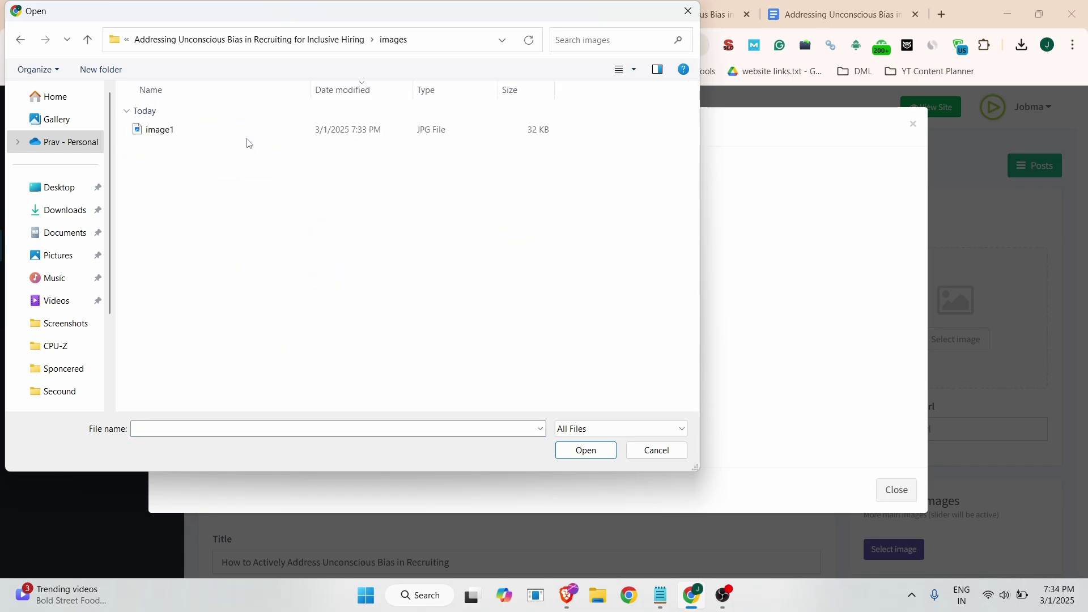
left_click(259, 127)
left_click(578, 456)
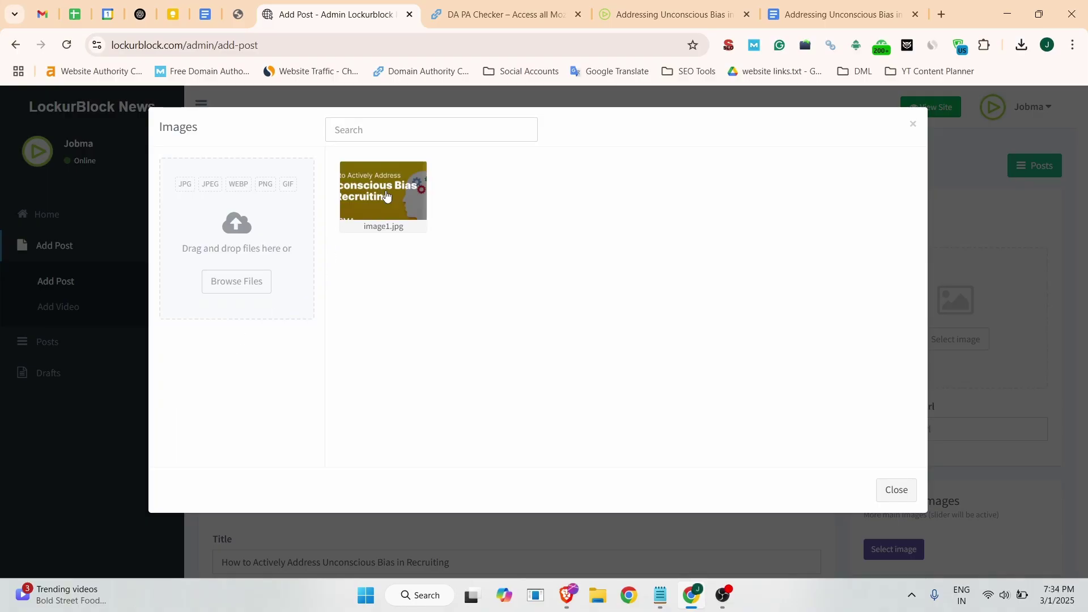
left_click(386, 196)
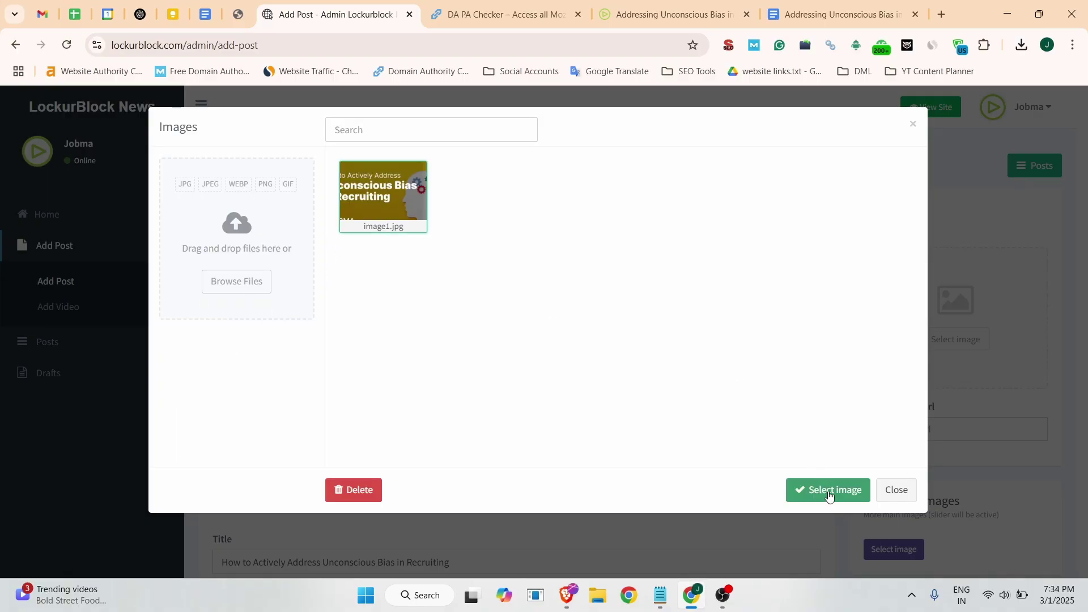
left_click(829, 491)
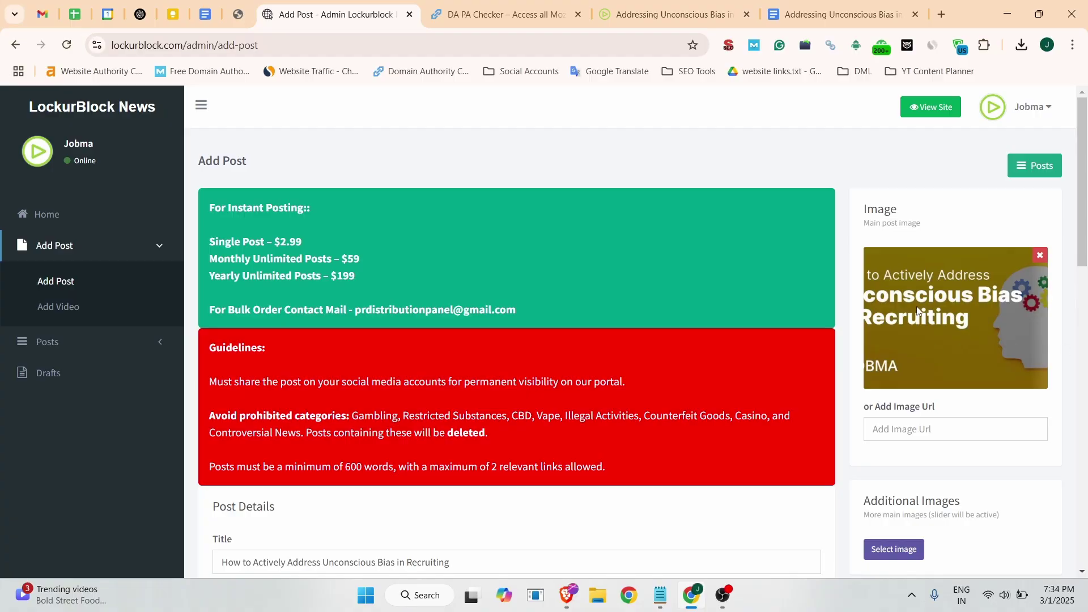
- Select English as the post's language
scroll(943, 350, "down", 6)
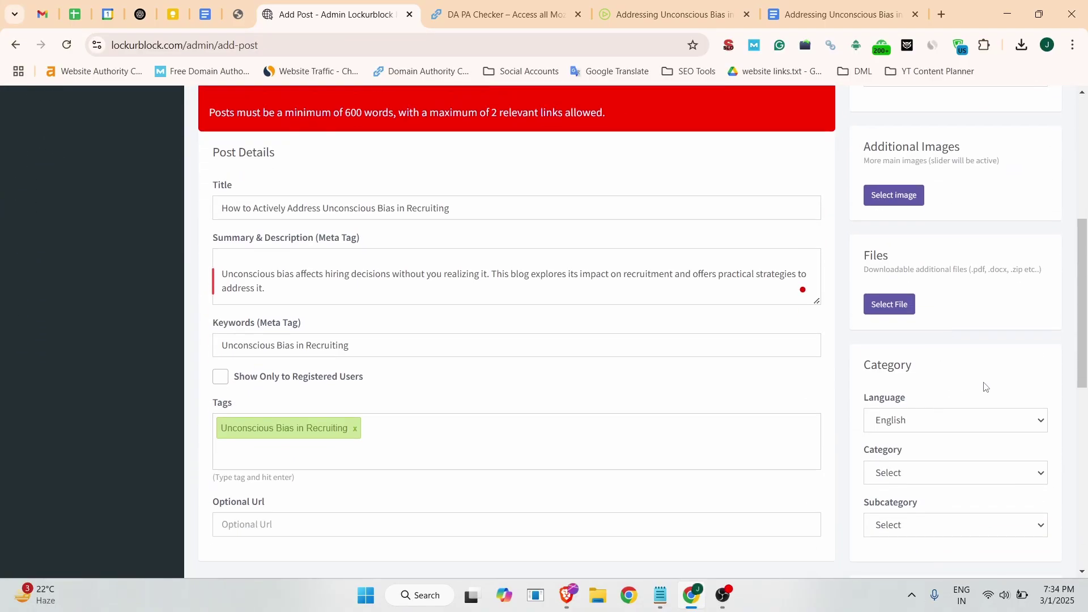
scroll(962, 425, "down", 1)
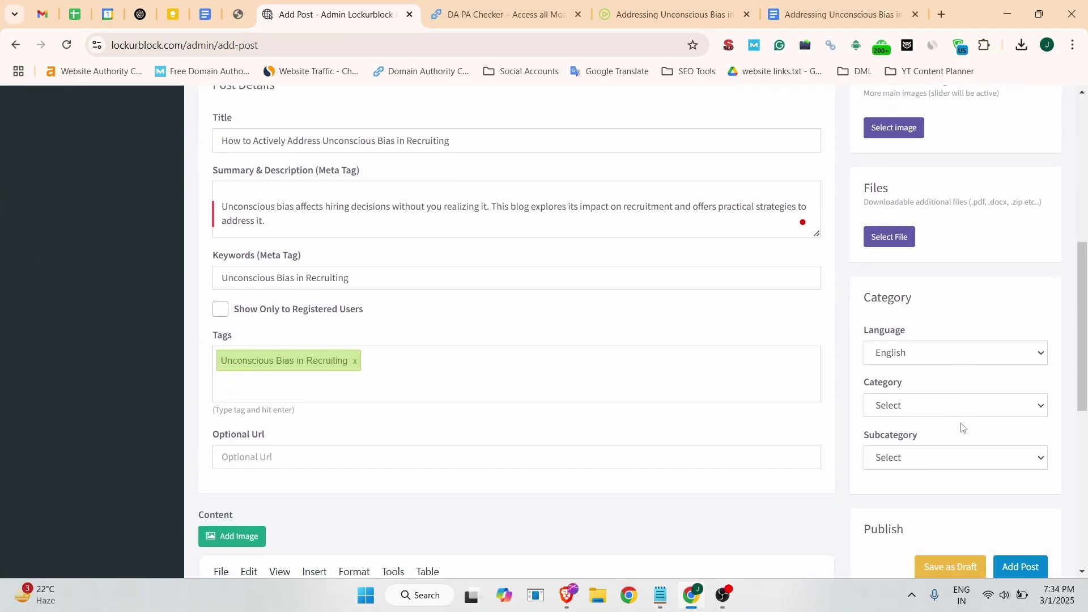
left_click(950, 355)
left_click(945, 357)
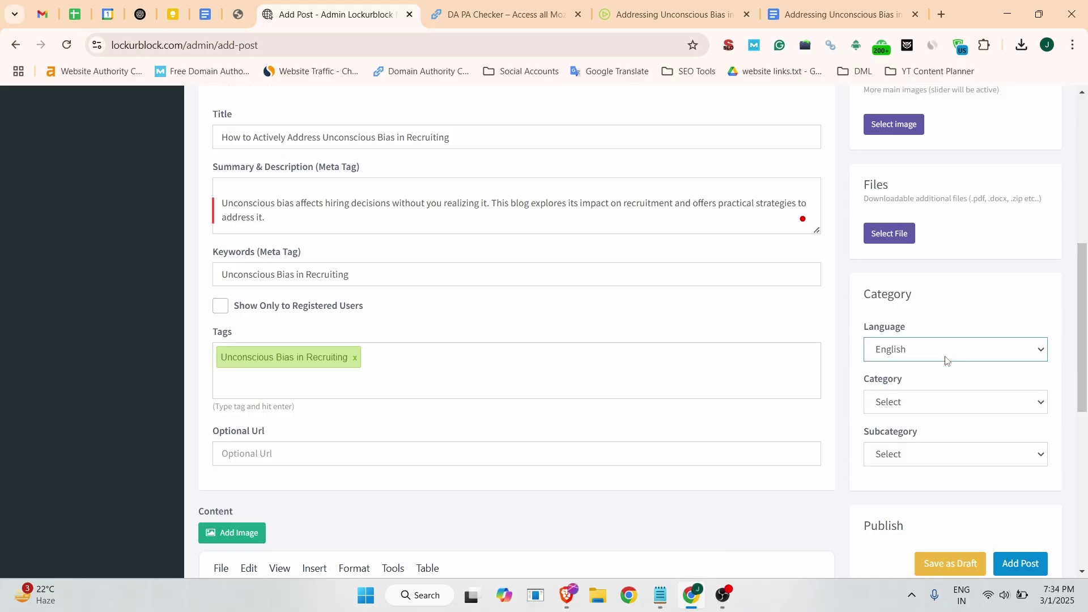
left_click(955, 351)
left_click(966, 312)
- Set the post's category to Technology, leave the subcategory unselected, and publish the post
scroll(944, 295, "down", 2)
left_click(926, 256)
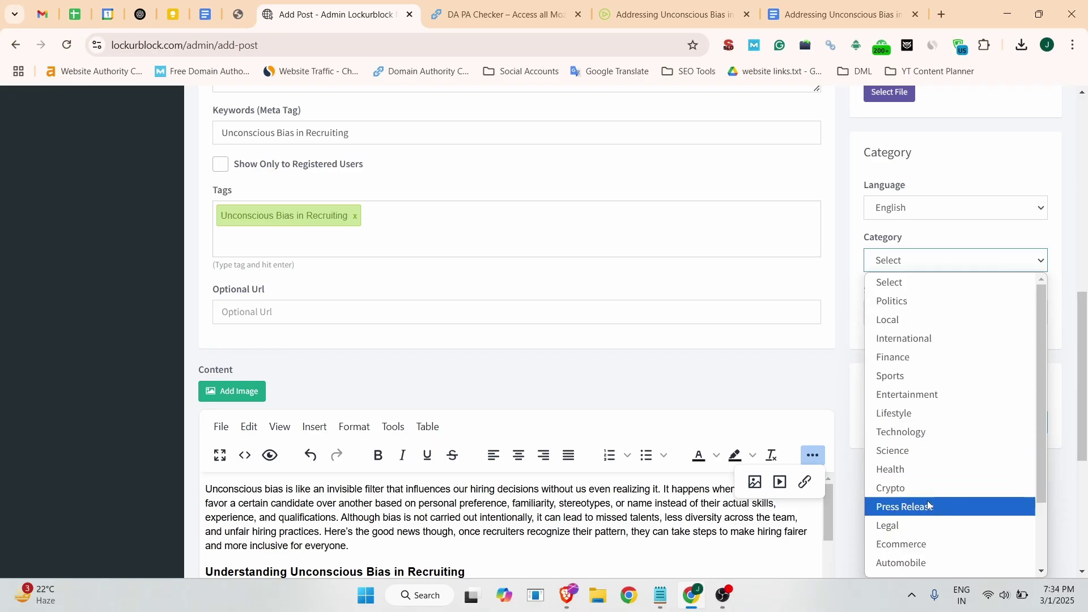
scroll(940, 482, "down", 2)
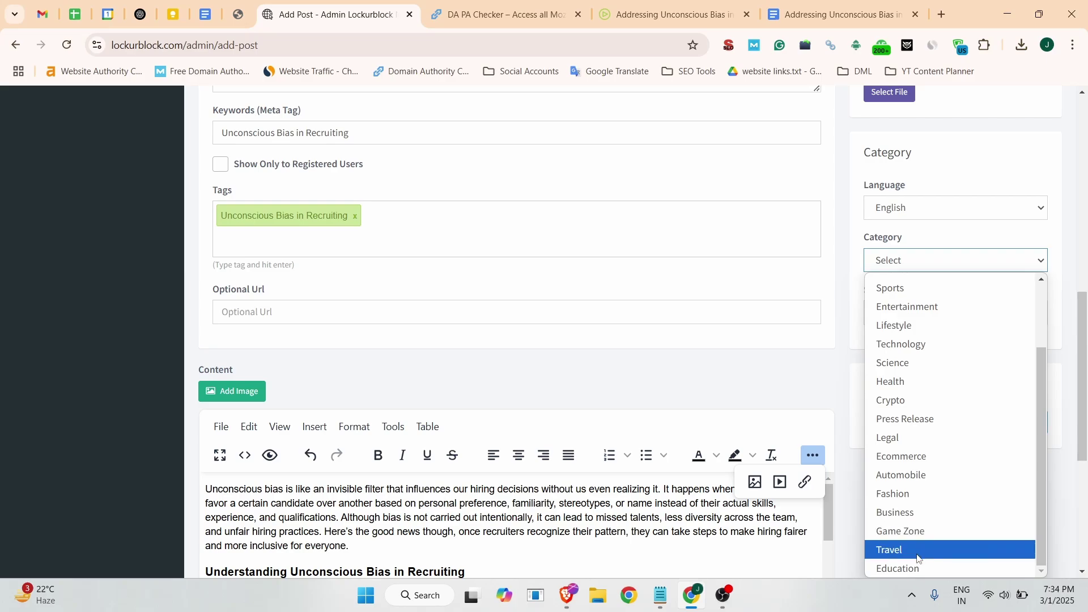
left_click(929, 344)
left_click(927, 320)
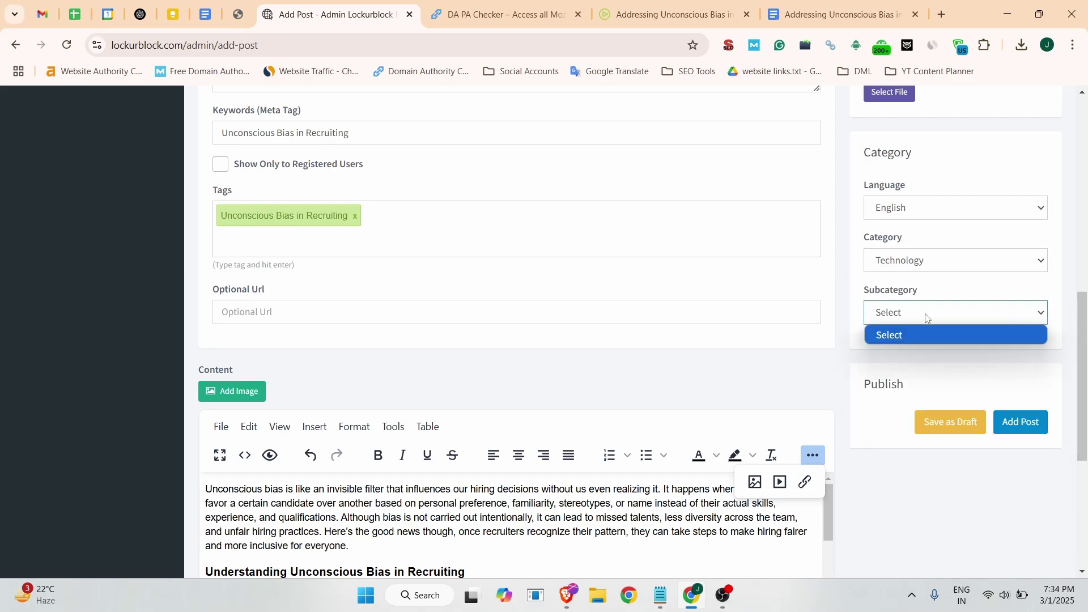
left_click(926, 318)
left_click(926, 318)
left_click(924, 376)
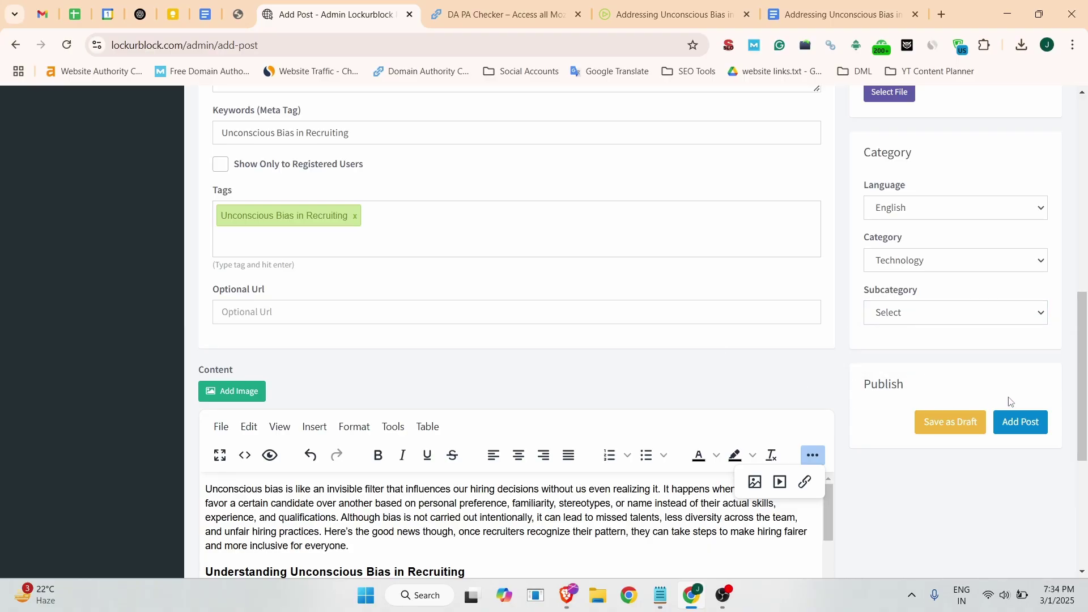
left_click(1036, 430)
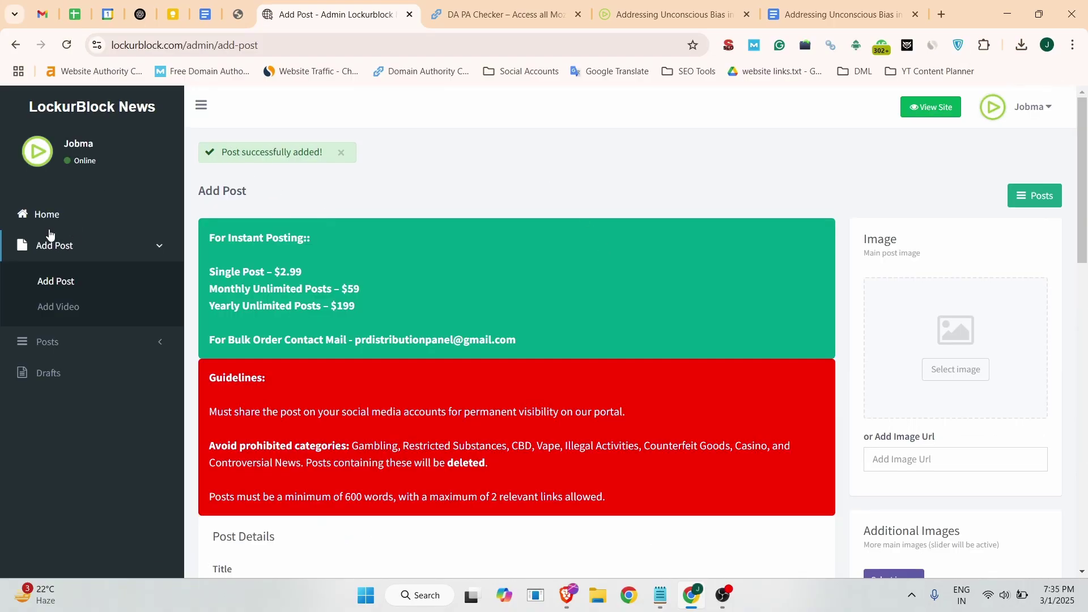
- Go to the list of published posts and view "How to Actively Address Unconscious Bias in Recruiting" in a new tab
left_click(51, 217)
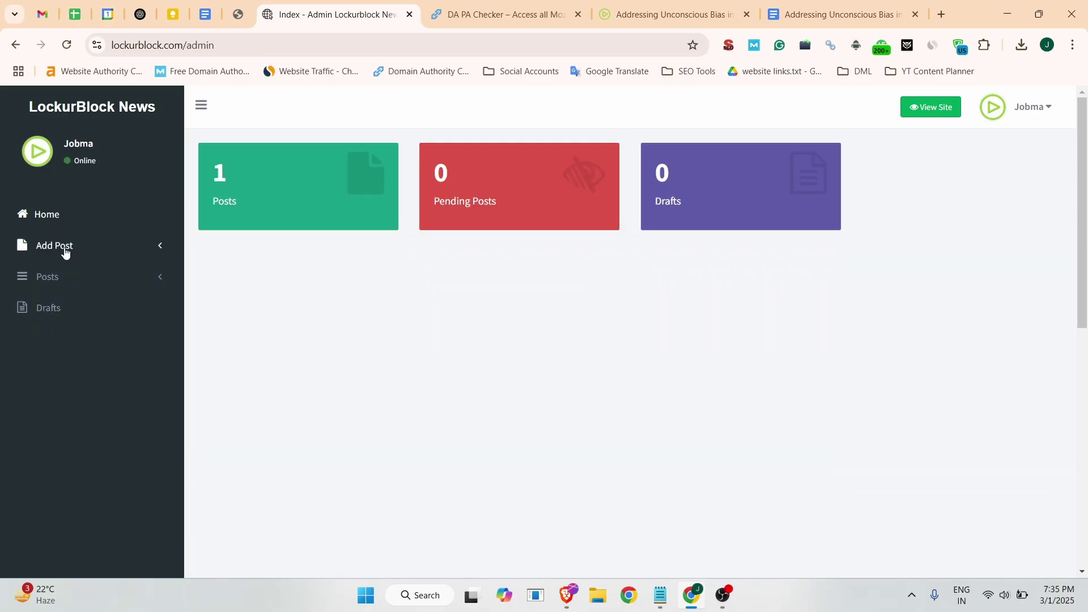
left_click(67, 247)
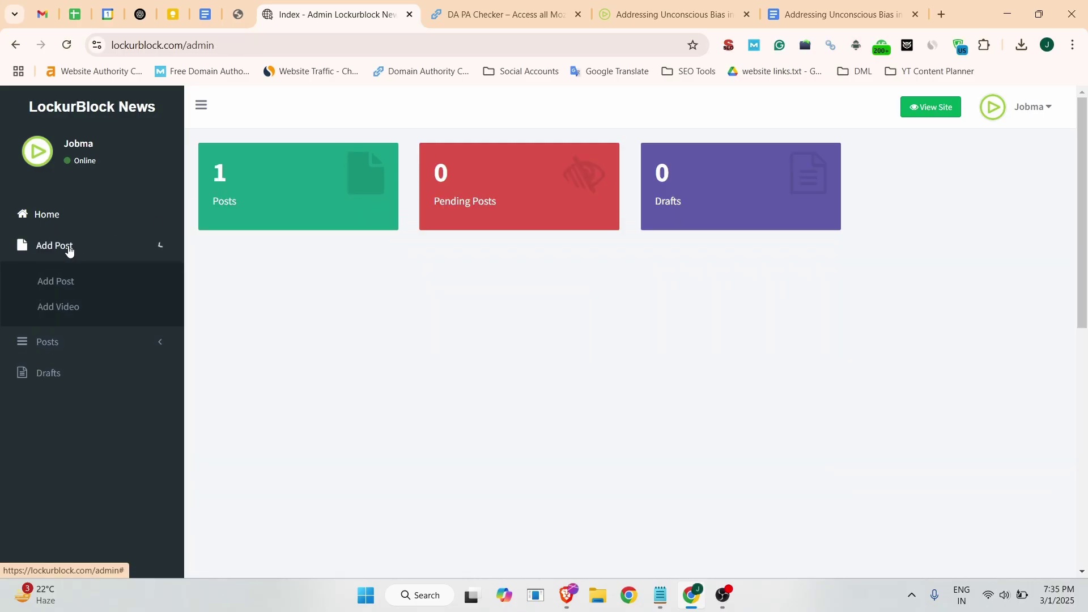
left_click(50, 341)
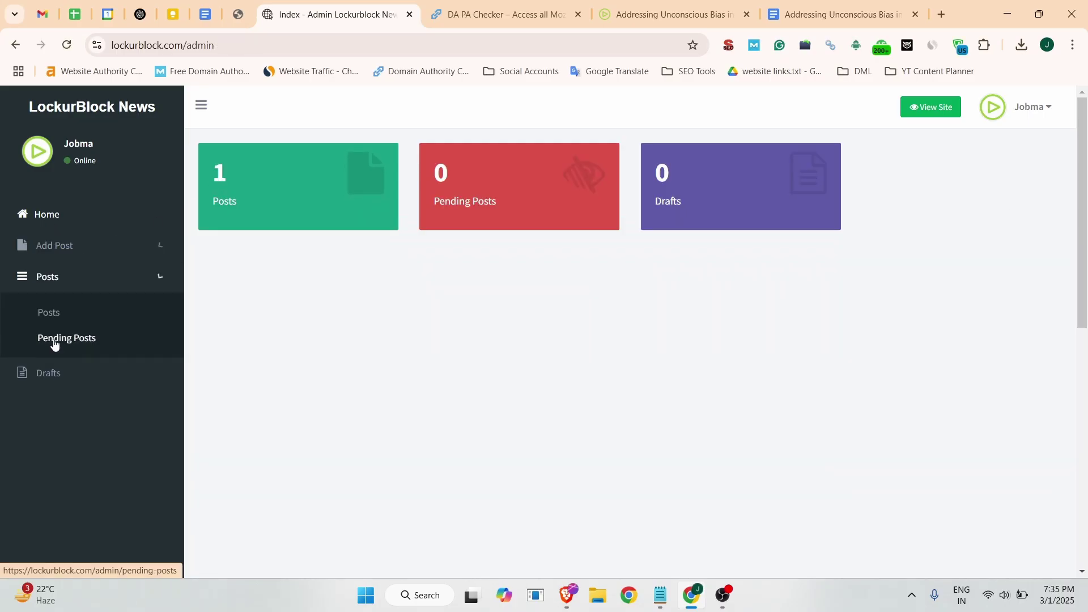
left_click(48, 314)
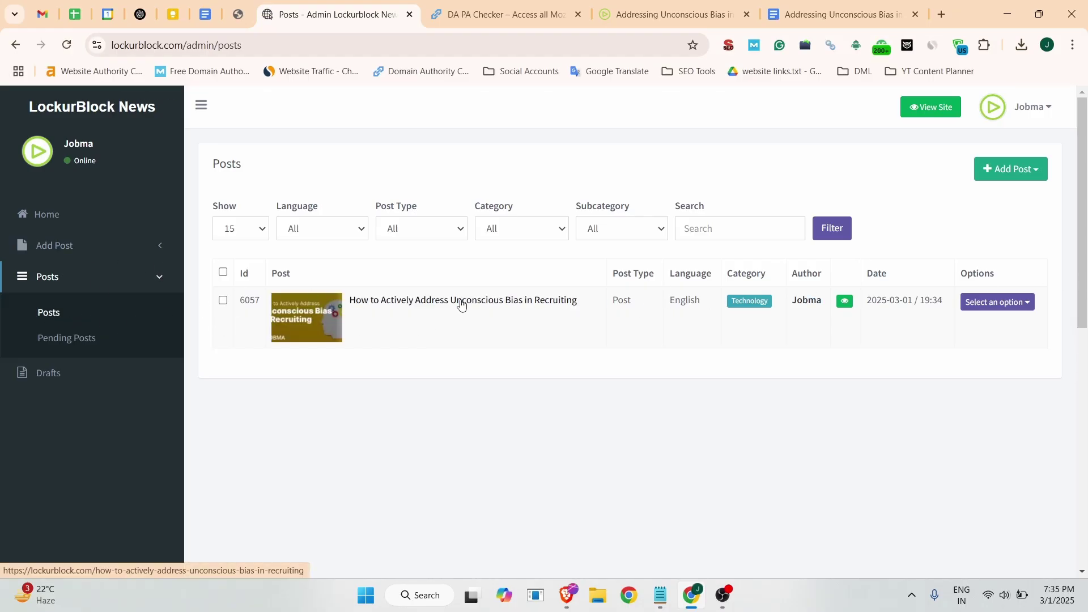
middle_click(462, 305)
left_click(425, 20)
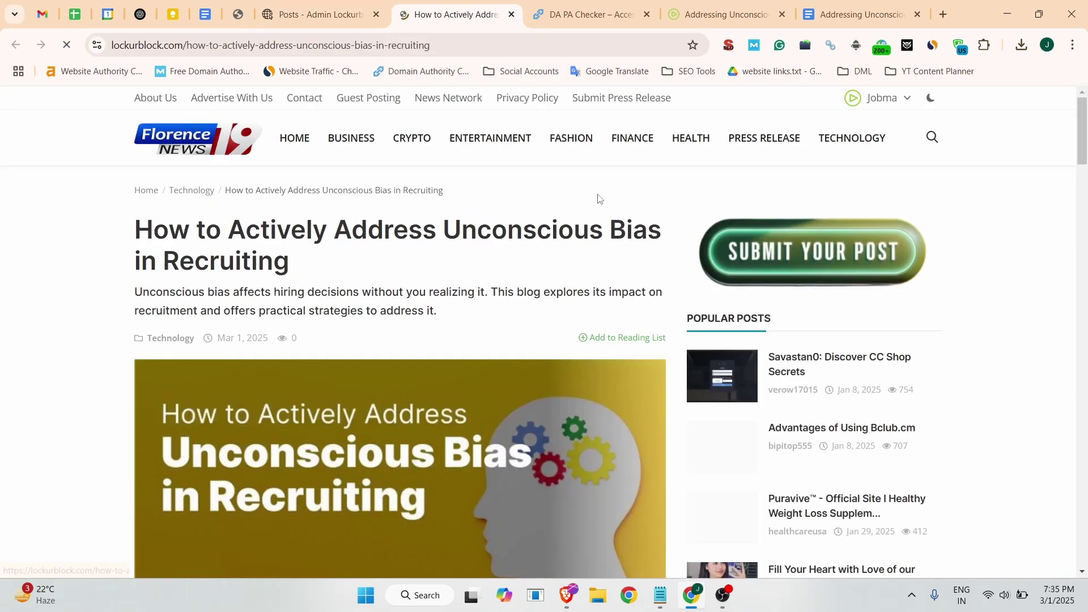
- Copy the published article's URL and load it in an incognito window
left_click(430, 45)
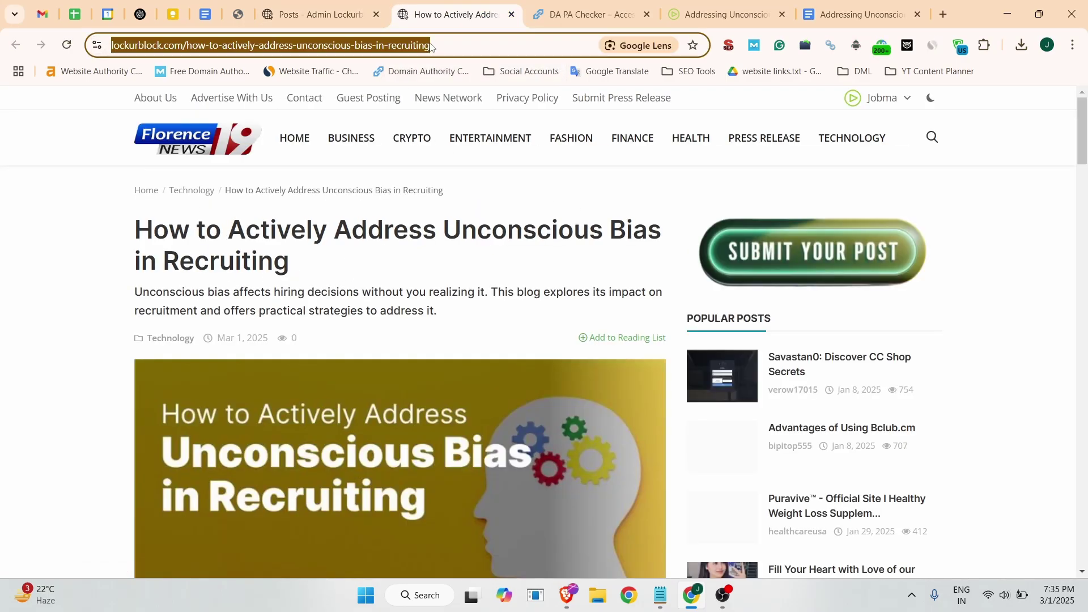
key("ctrl+c")
key("ctrl+shift+n")
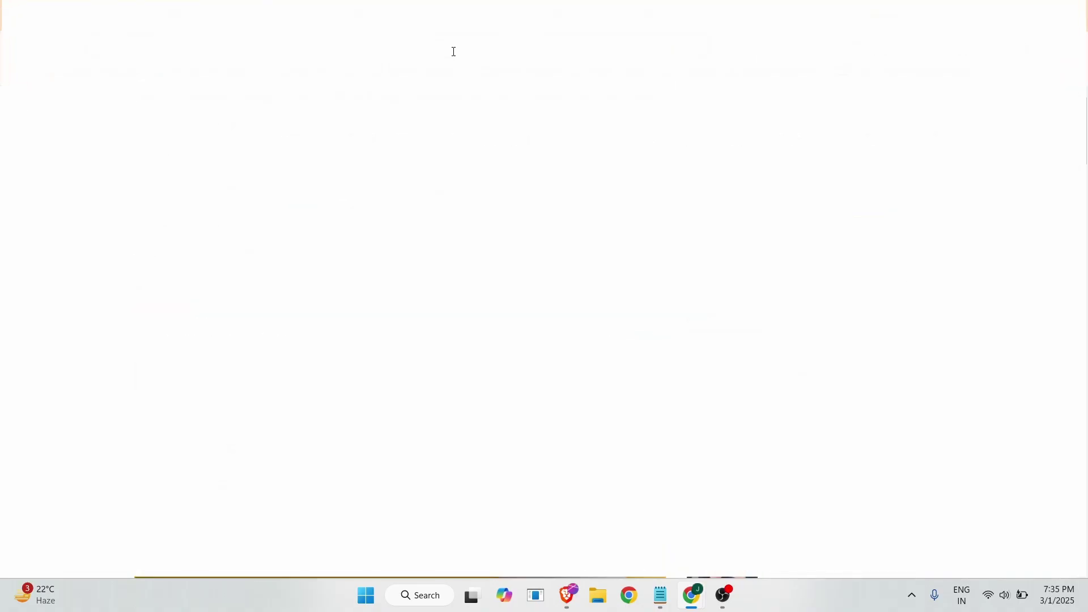
key("ctrl+v")
key("Return")
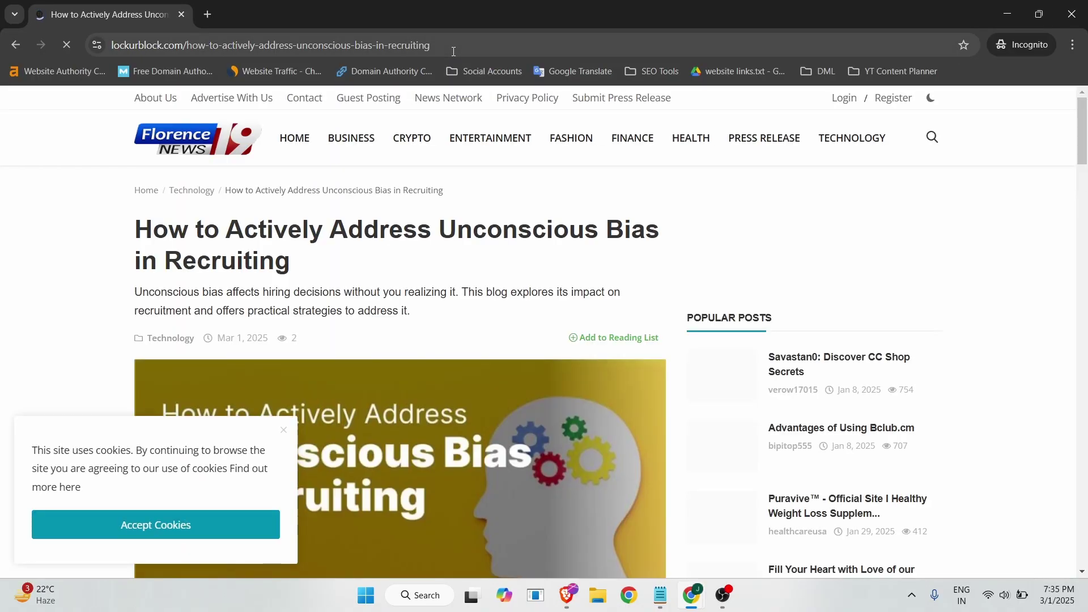
- Dismiss the cookie notice, inspect the HTML of the article's "Video interviews" link for its link attributes, and close the incognito window
left_click(283, 430)
scroll(306, 300, "down", 15)
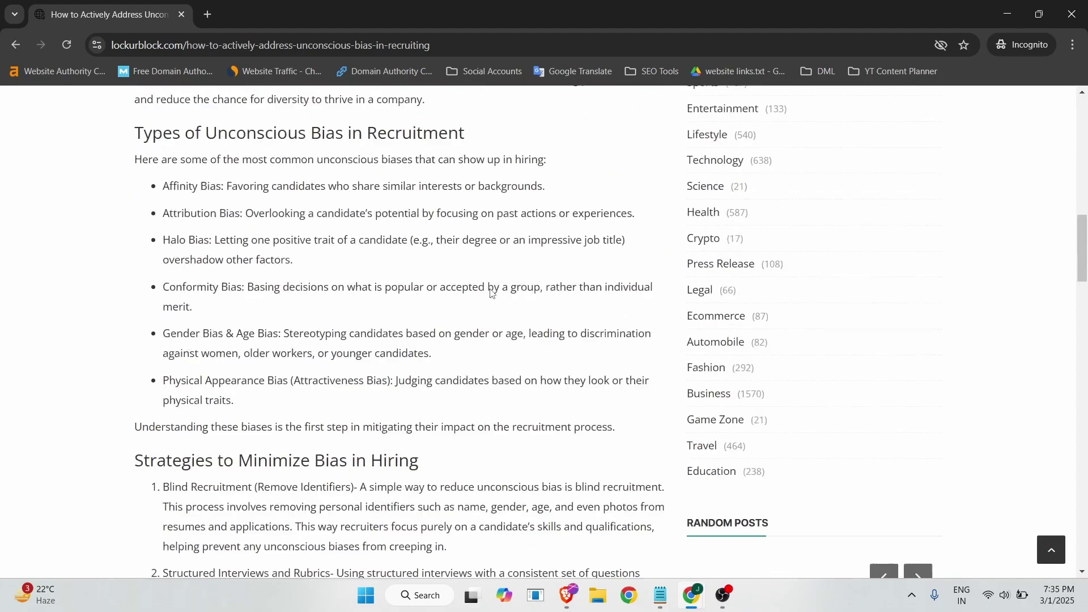
scroll(491, 293, "down", 5)
right_click(430, 346)
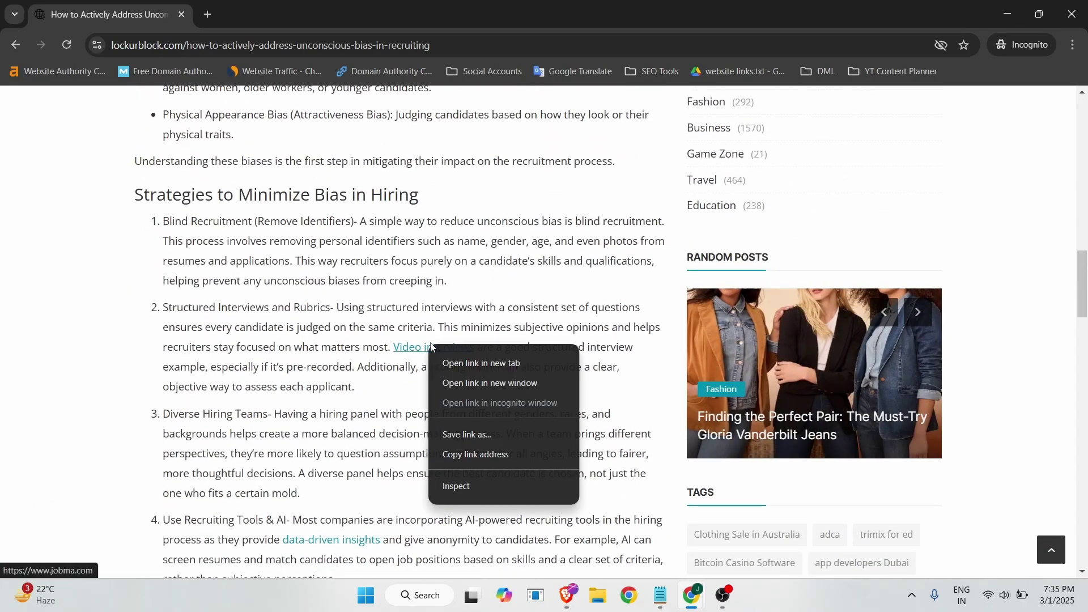
left_click(453, 487)
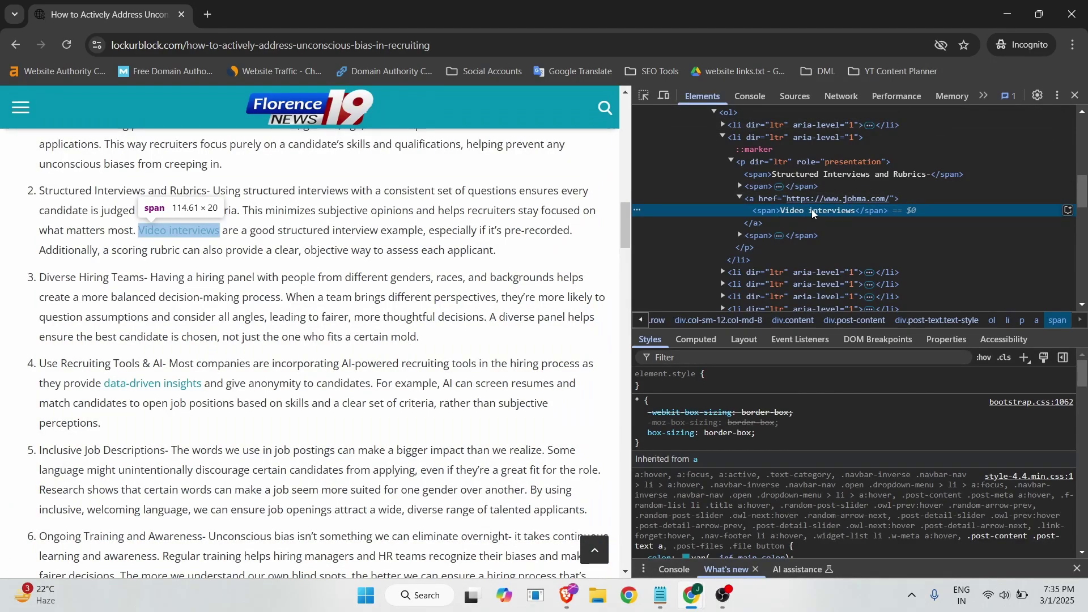
left_click(1075, 96)
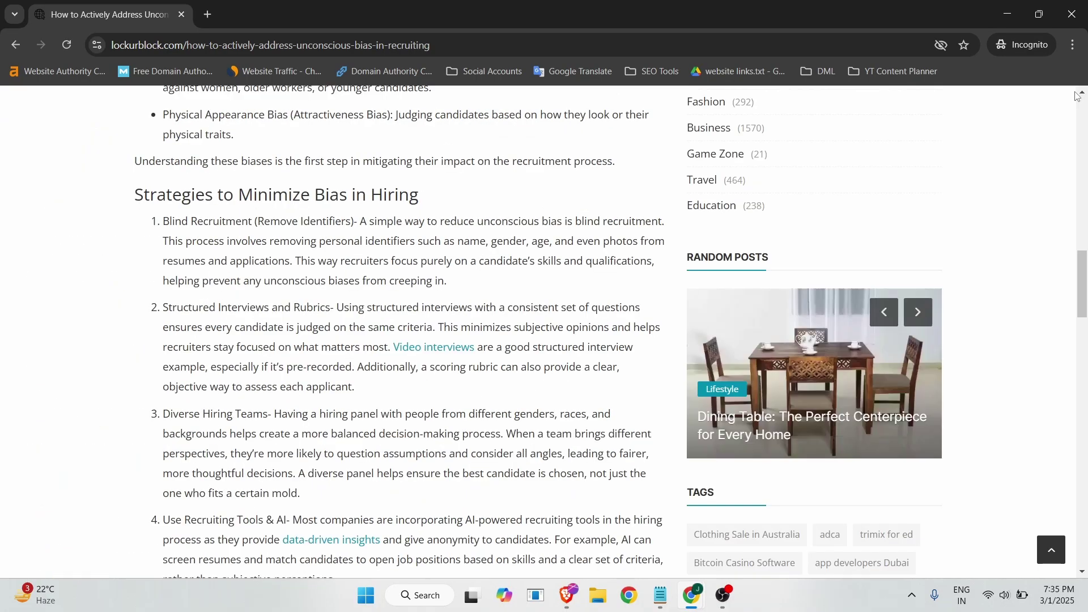
scroll(589, 221, "up", 15)
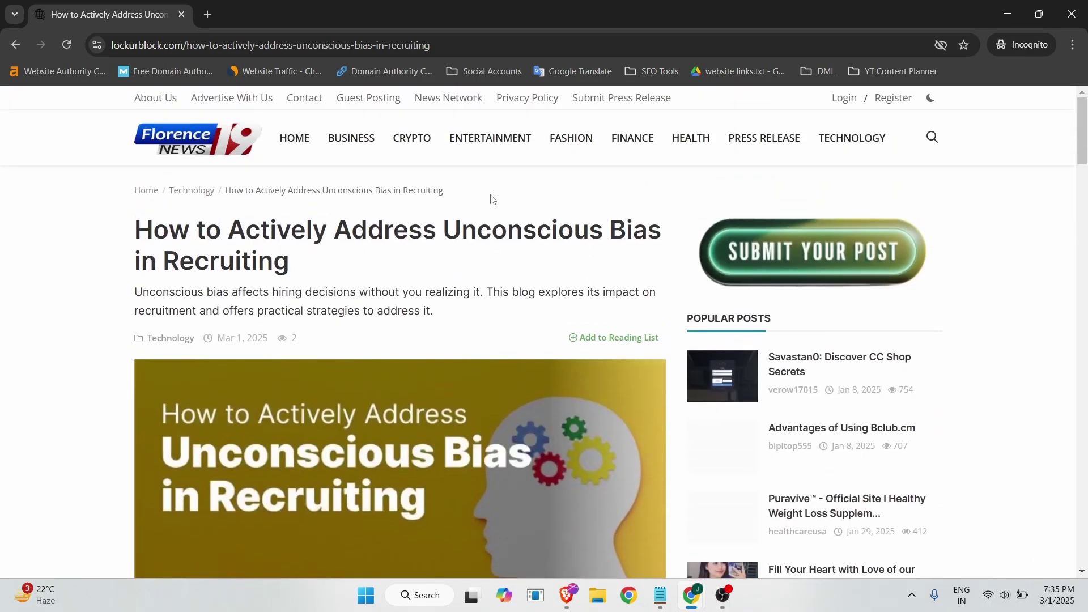
left_click(1071, 14)
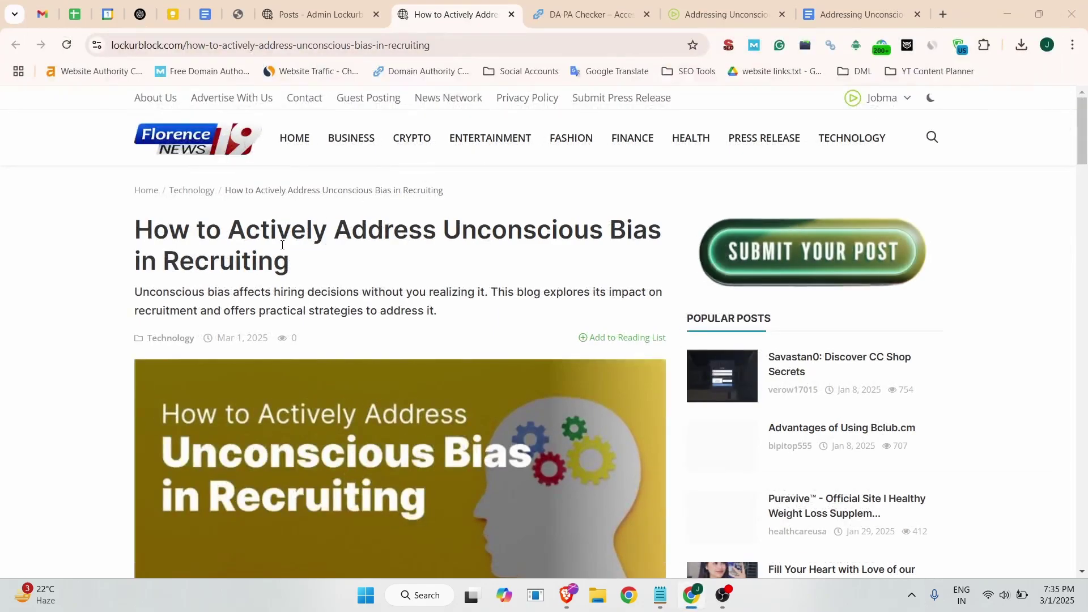
- View the Add Post options in the lockurblock.com admin area, and return to the published article to look it over
left_click(319, 13)
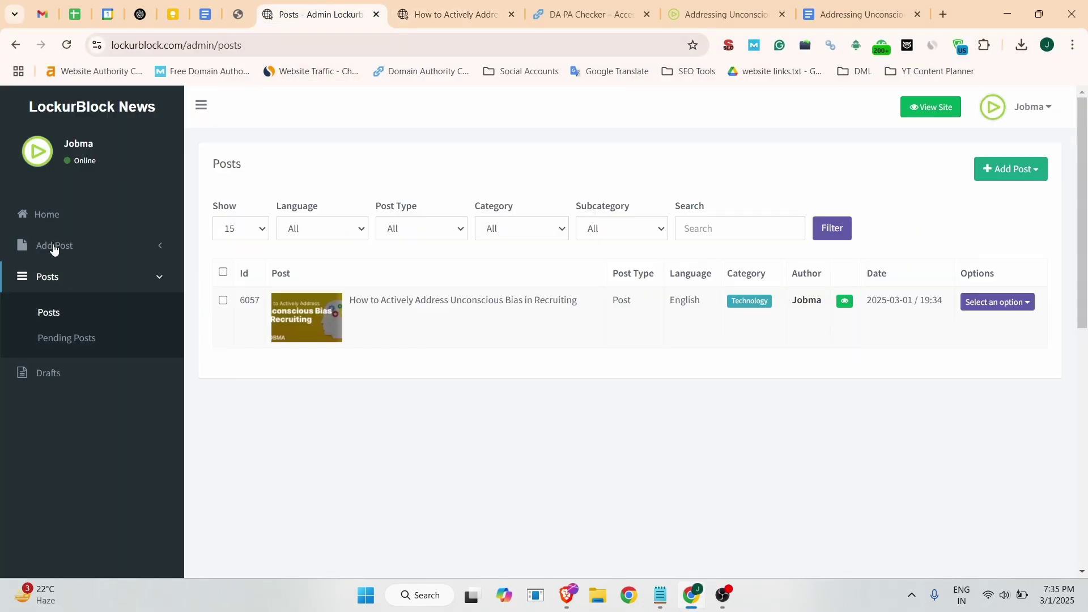
left_click(63, 245)
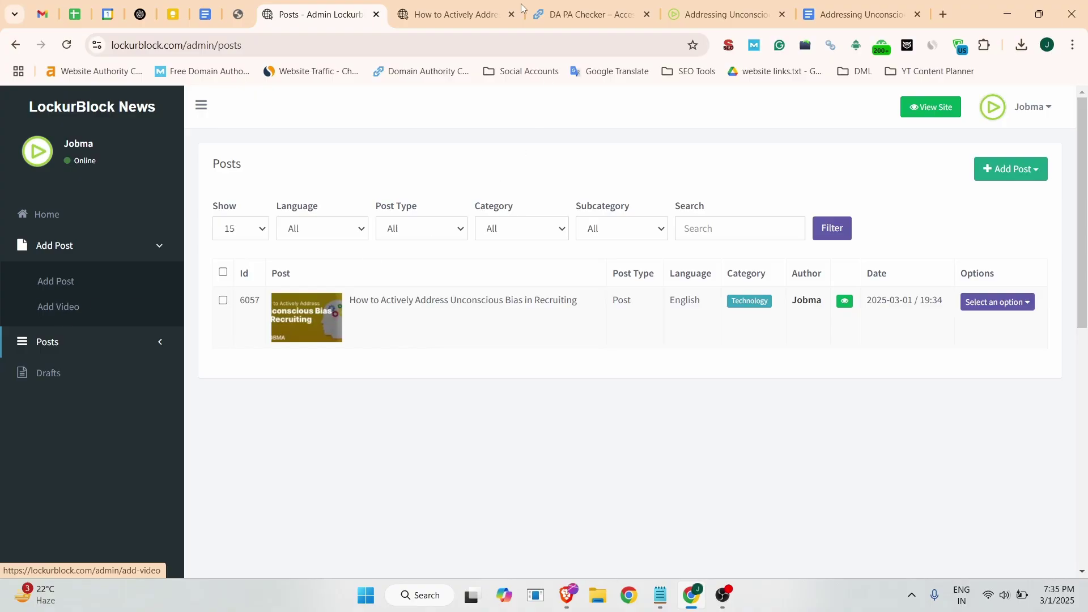
left_click(459, 5)
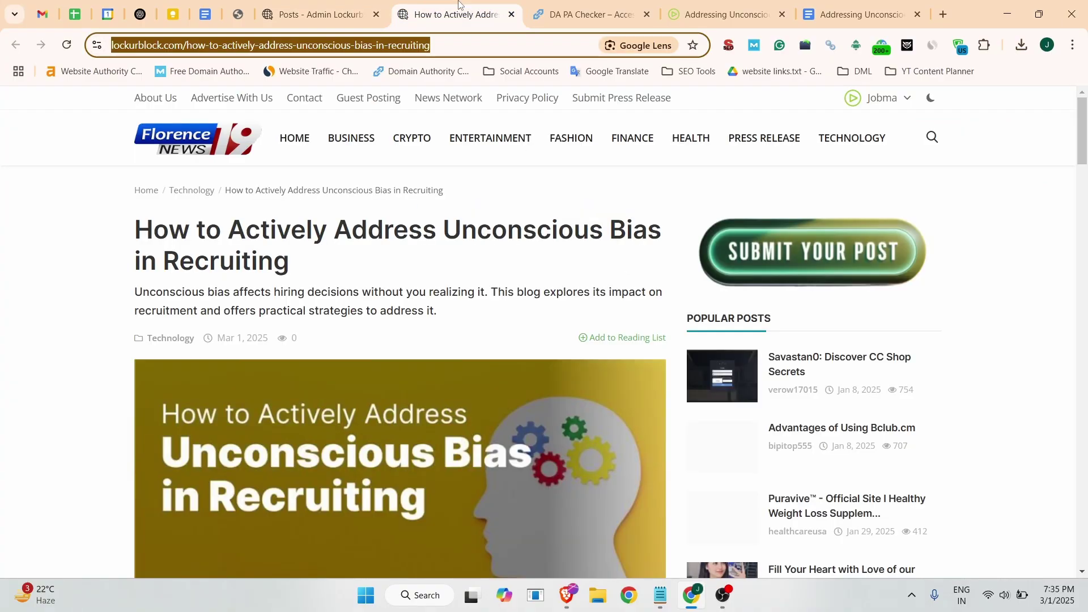
scroll(294, 237, "down", 8)
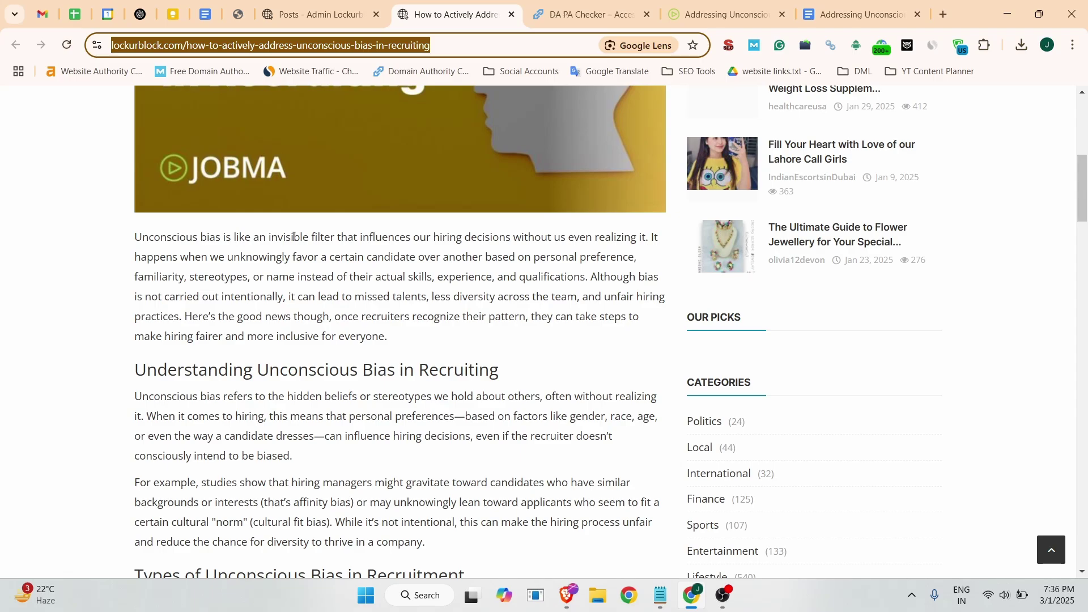
scroll(258, 281, "up", 5)
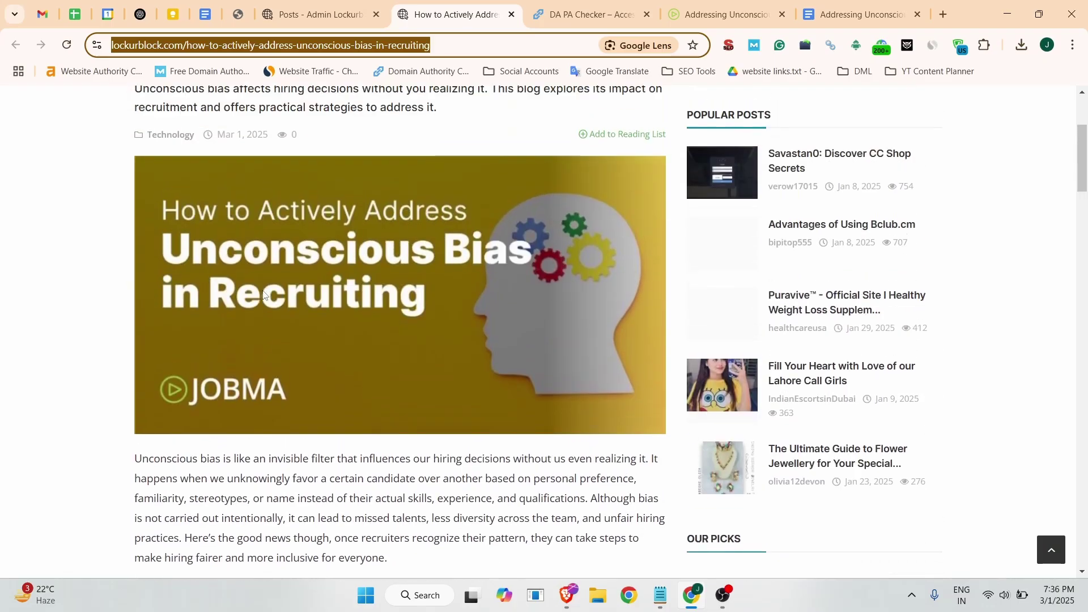